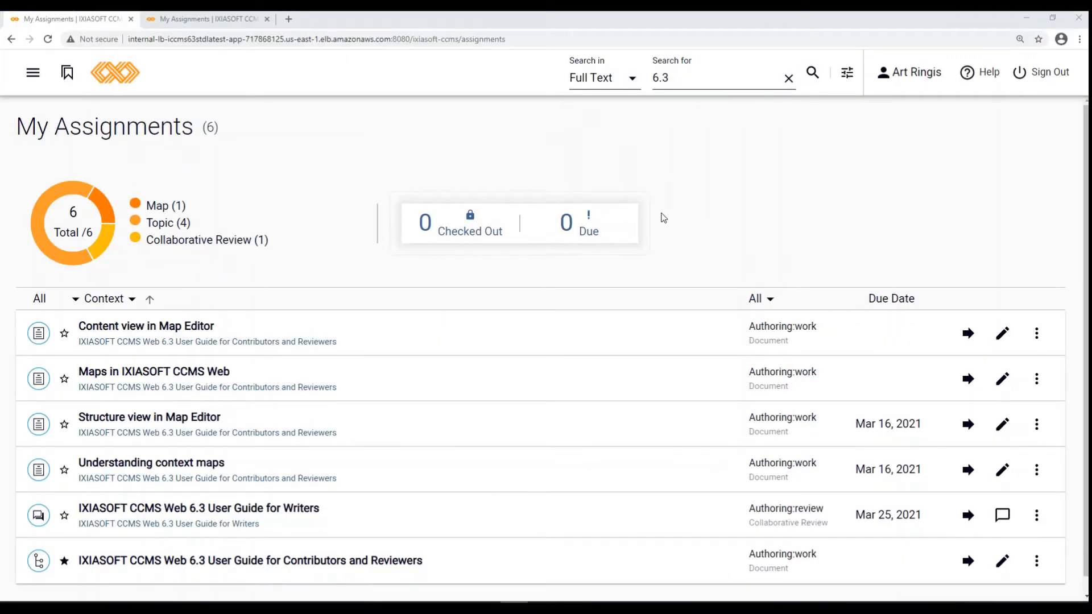
View the assignment details of the Structure view in Map Editor topic, collapse them, and mark the topic as a favorite.
{"action": "left_click", "coordinate": [647, 424]}
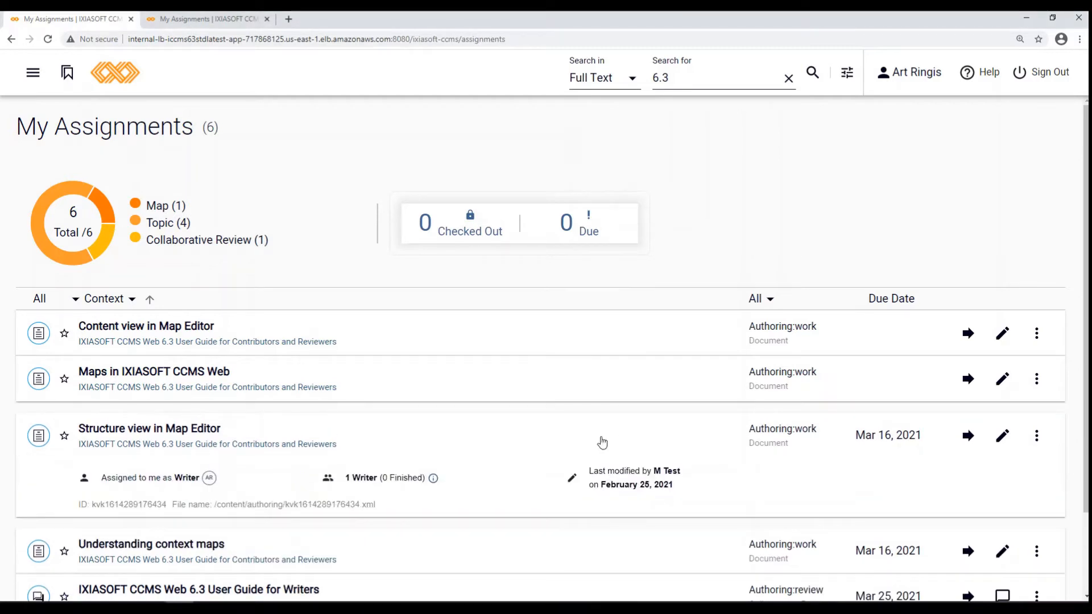
{"action": "left_click", "coordinate": [895, 433]}
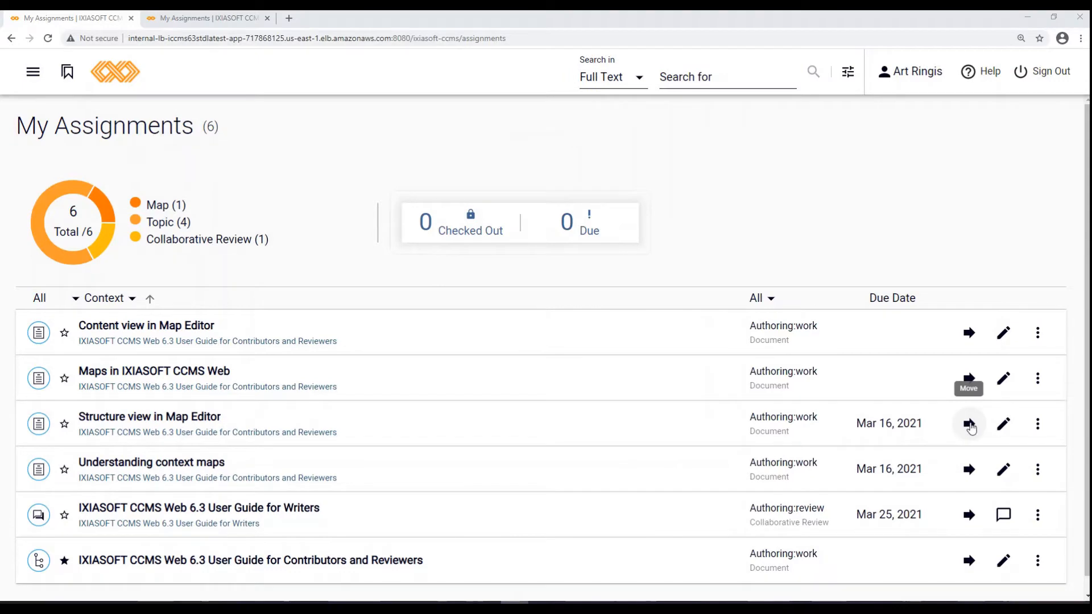
{"action": "left_click", "coordinate": [64, 427]}
{"action": "left_click", "coordinate": [720, 503]}
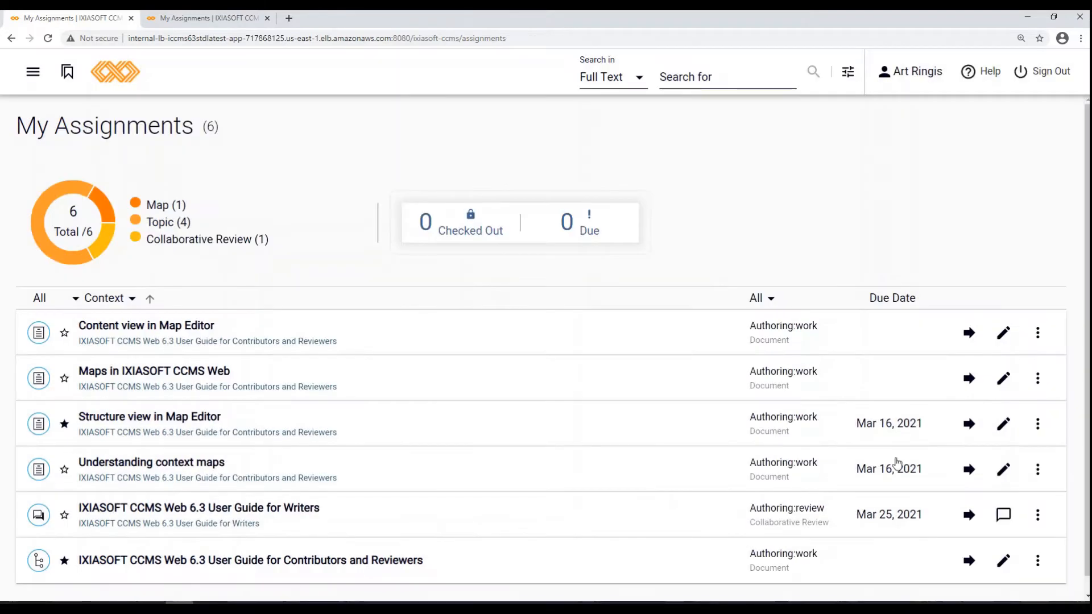
Open the Structure view in Map Editor topic for moving and add a new assignment with the Reviewer role.
{"action": "left_click", "coordinate": [969, 426]}
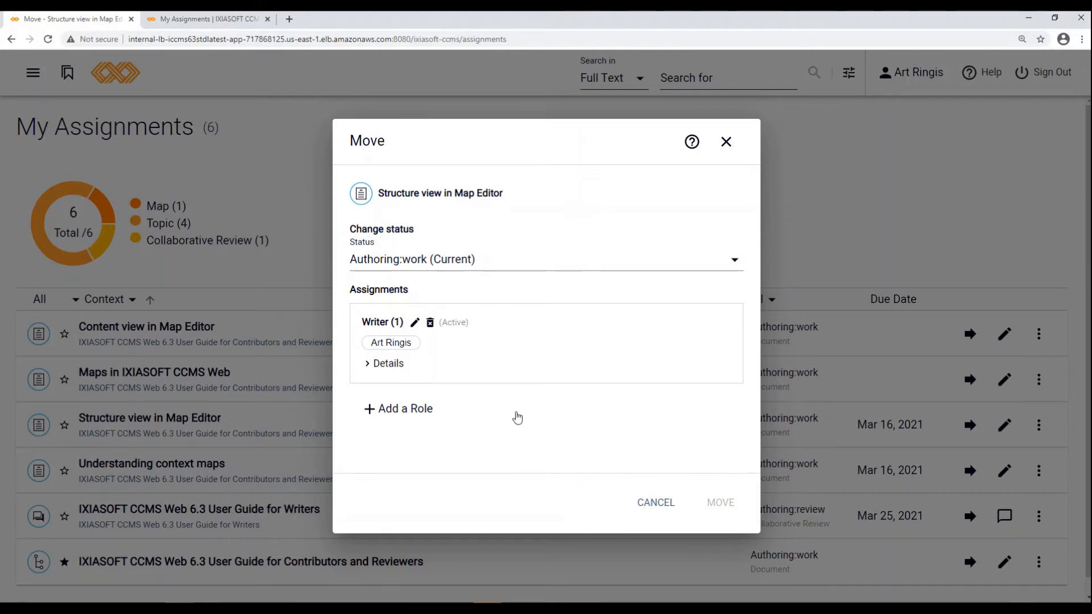
{"action": "left_click", "coordinate": [416, 409]}
{"action": "scroll", "coordinate": [463, 451], "scroll_direction": "down", "scroll_amount": 2}
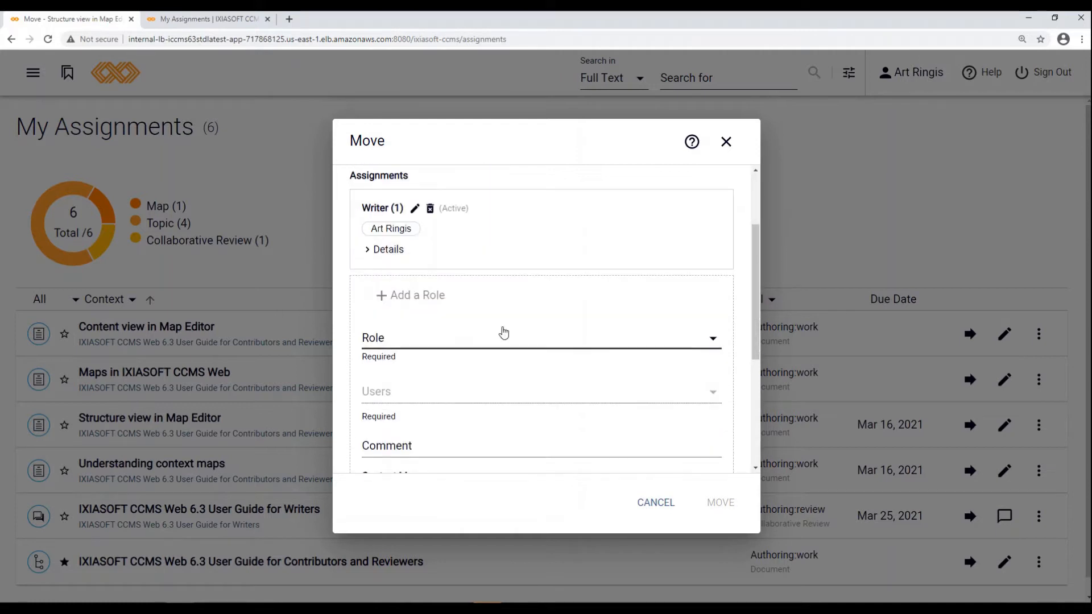
{"action": "left_click", "coordinate": [508, 342]}
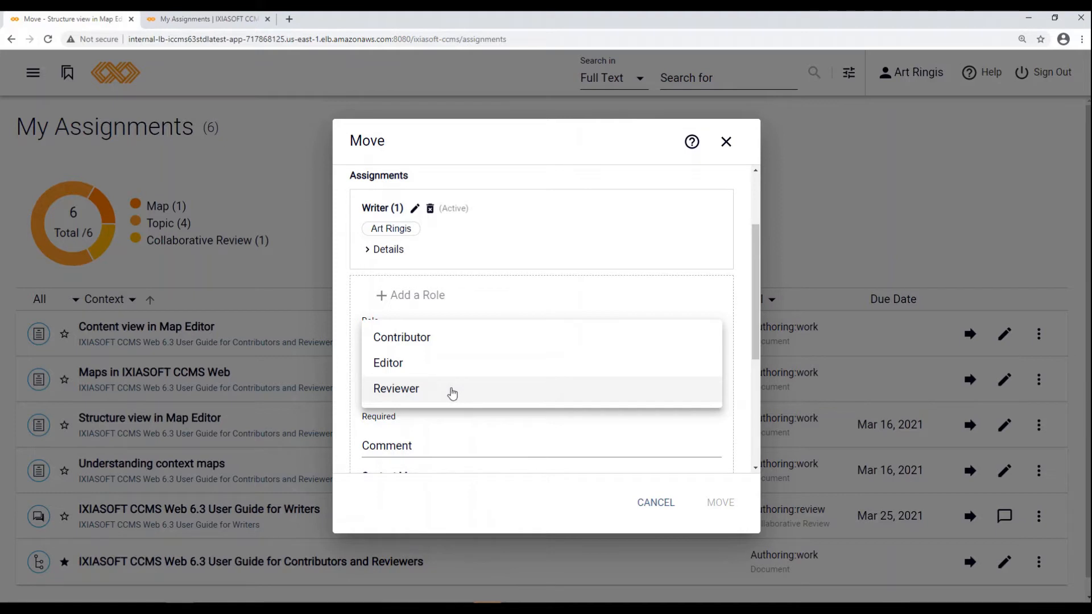
{"action": "left_click", "coordinate": [452, 394]}
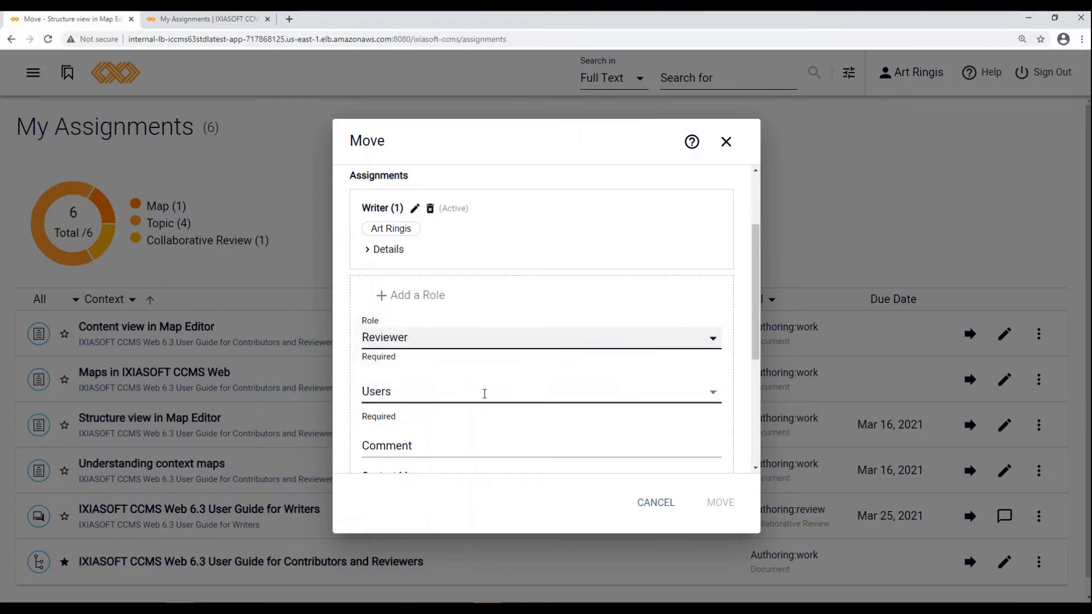
Choose two users by searching for their names and assign them to the Reviewer role.
{"action": "left_click", "coordinate": [486, 395]}
{"action": "type", "text": "ri"}
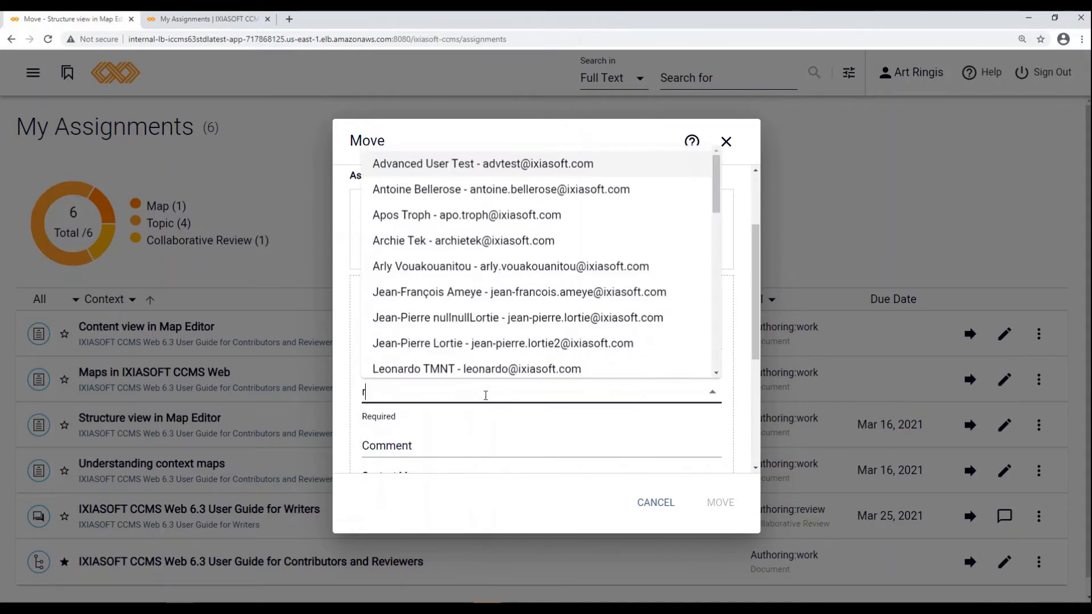
{"action": "left_click", "coordinate": [459, 296]}
{"action": "left_click", "coordinate": [486, 381]}
{"action": "type", "text": "sa"}
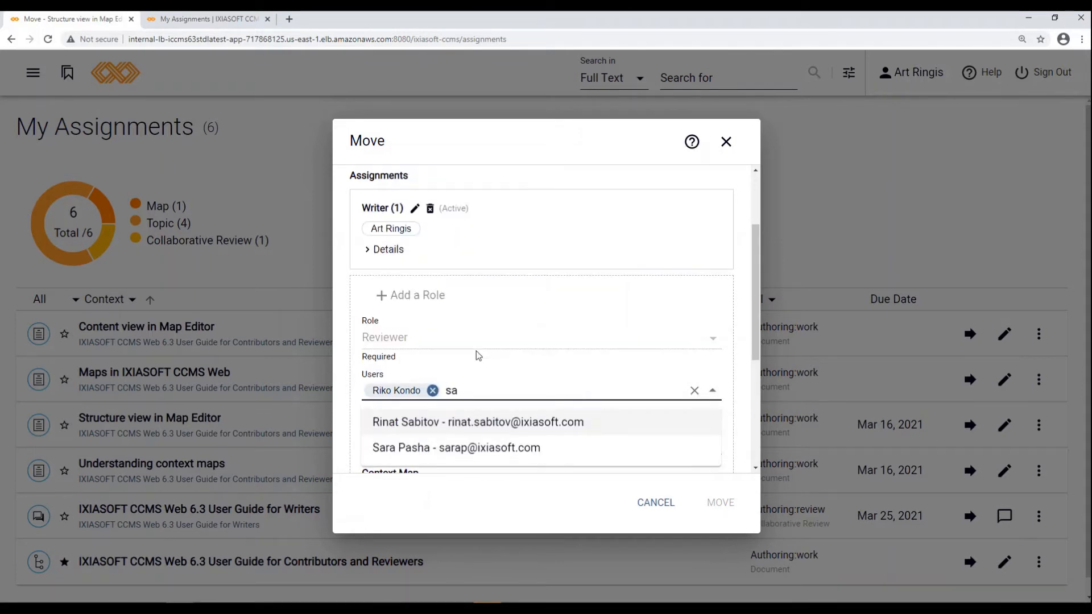
{"action": "left_click", "coordinate": [439, 448]}
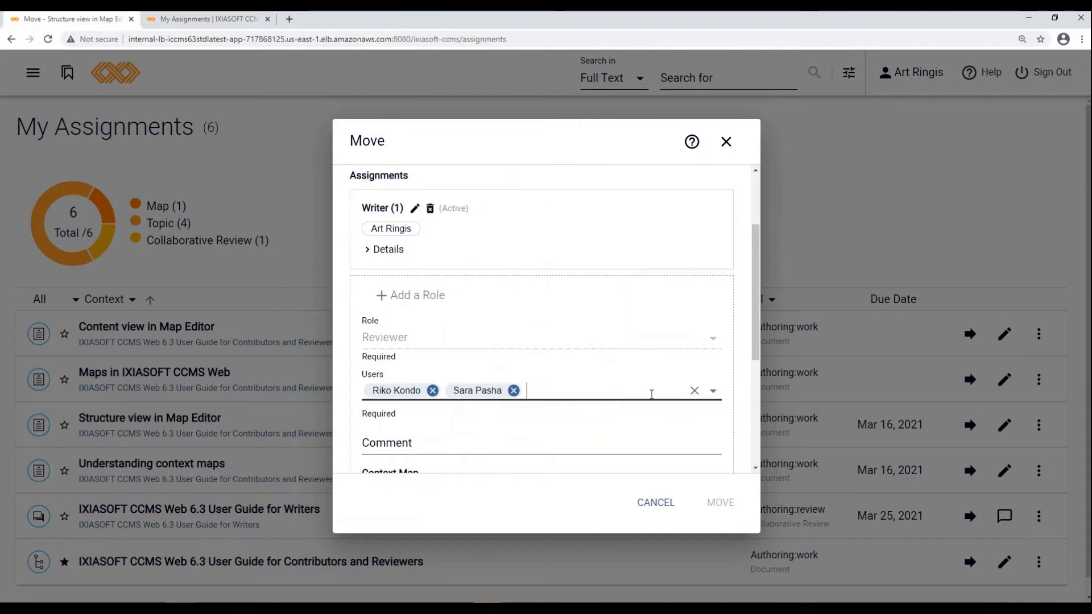
Read the comment on the User Guide for Writers review in the second assignments page, returning to the reviewer assignment form.
{"action": "scroll", "coordinate": [651, 391], "scroll_direction": "down", "scroll_amount": 2}
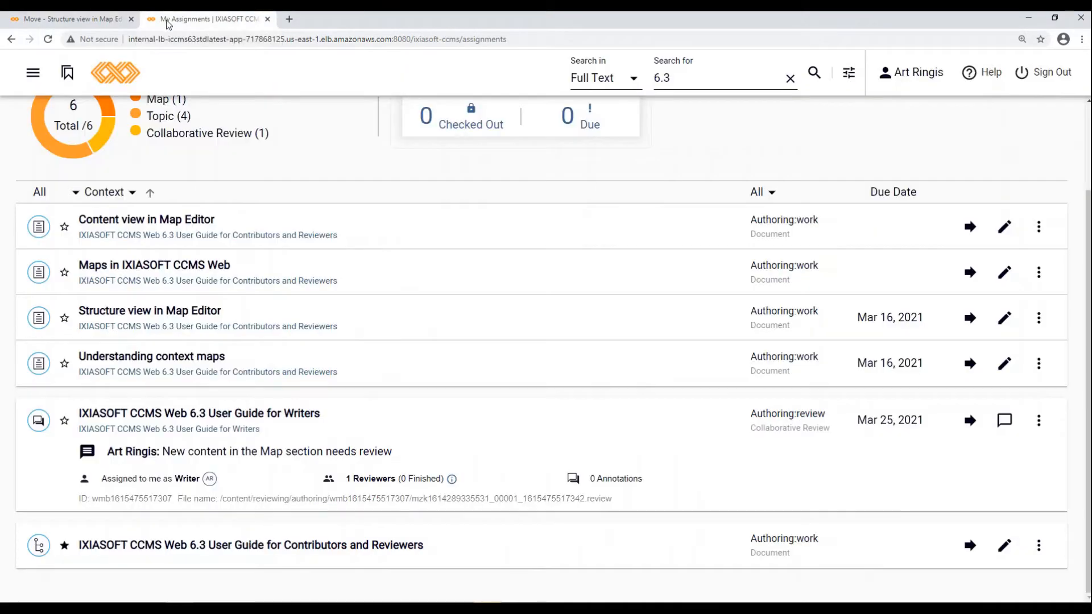
{"action": "left_click", "coordinate": [164, 18]}
{"action": "left_click_drag", "start_coordinate": [171, 452], "coordinate": [410, 458]}
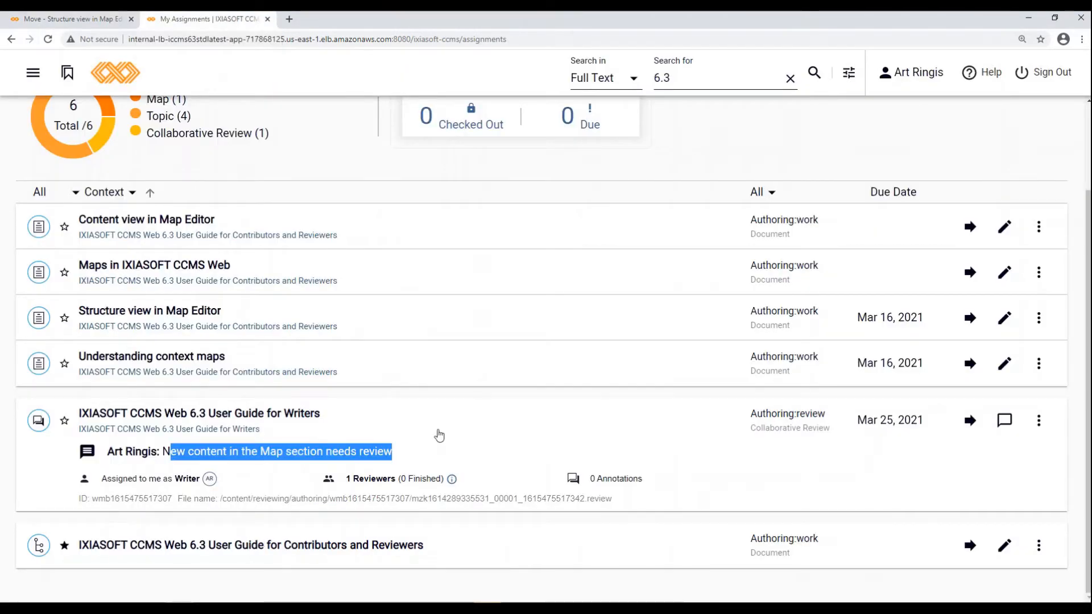
{"action": "left_click", "coordinate": [72, 20]}
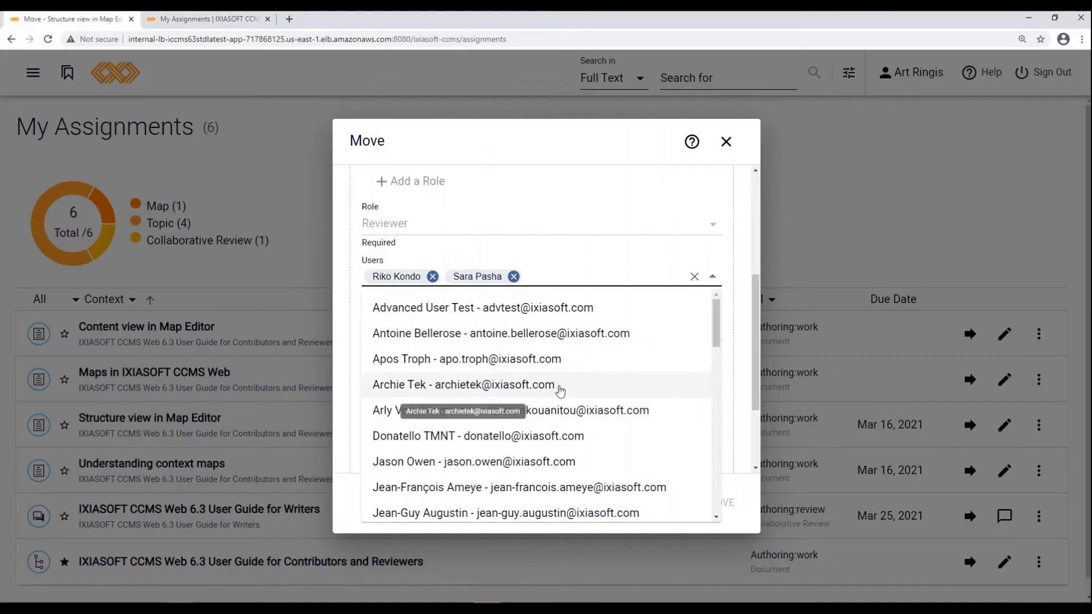
{"action": "left_click", "coordinate": [742, 278]}
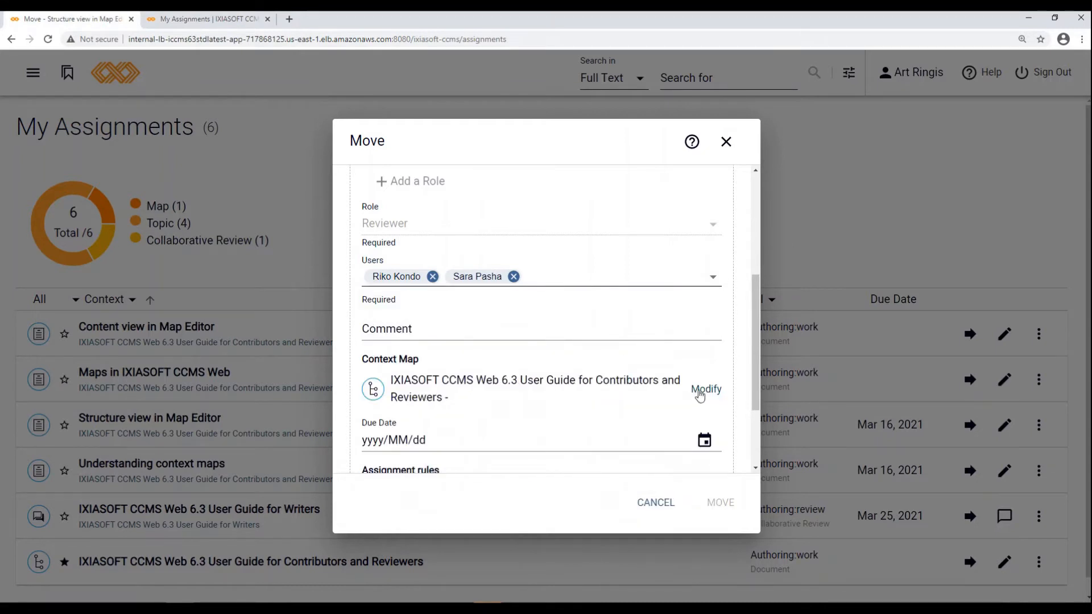
Choose the IXIASOFT CCMS Web 6.3 User Guide for Contributors and Reviewers in authoring as the context map.
{"action": "scroll", "coordinate": [688, 397], "scroll_direction": "down", "scroll_amount": 2}
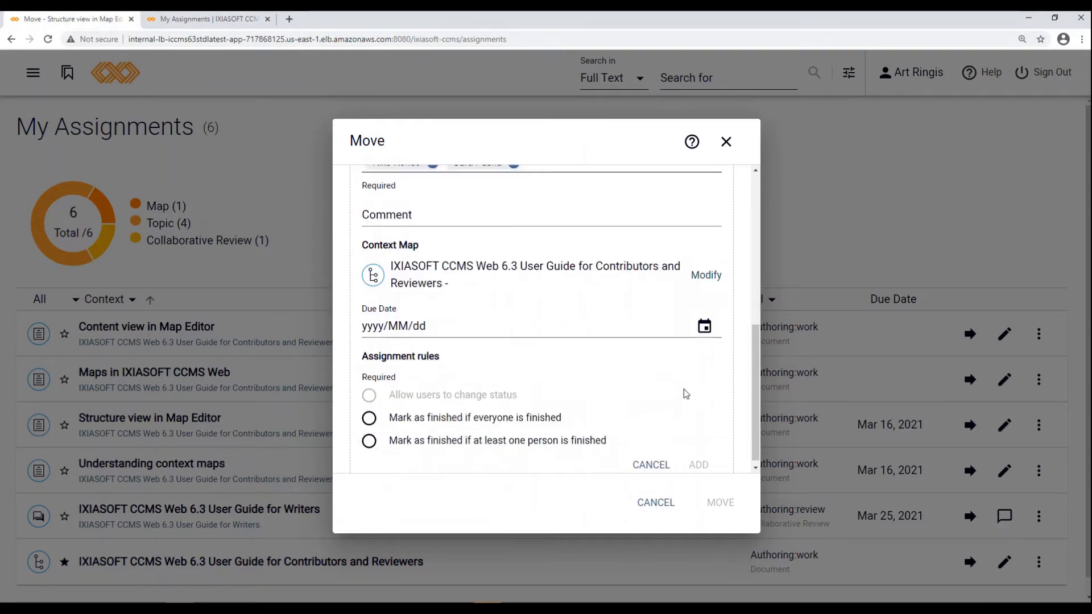
{"action": "left_click", "coordinate": [705, 280]}
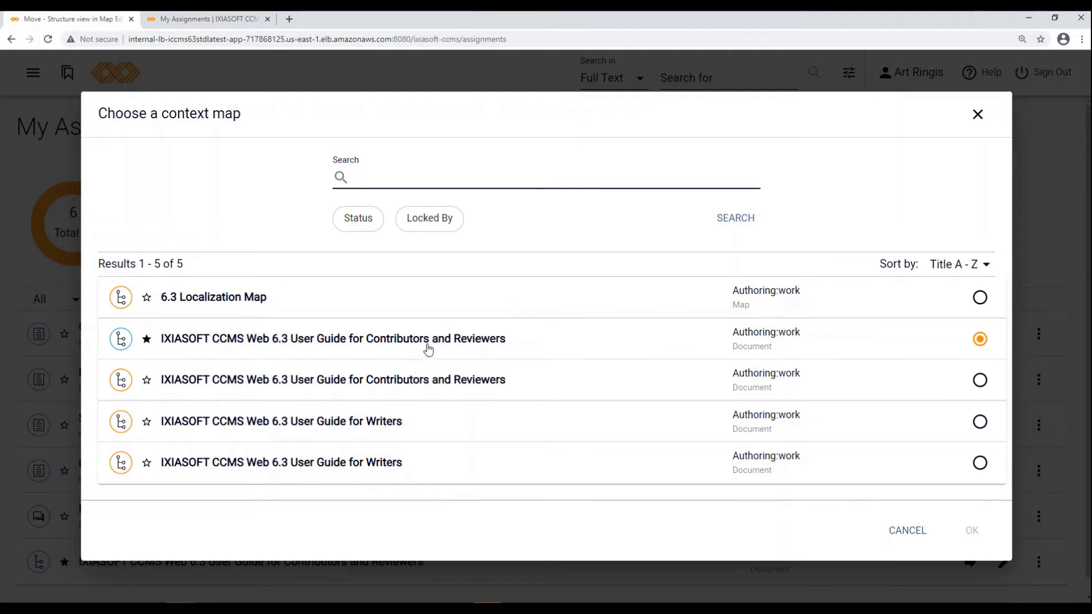
{"action": "left_click", "coordinate": [981, 343]}
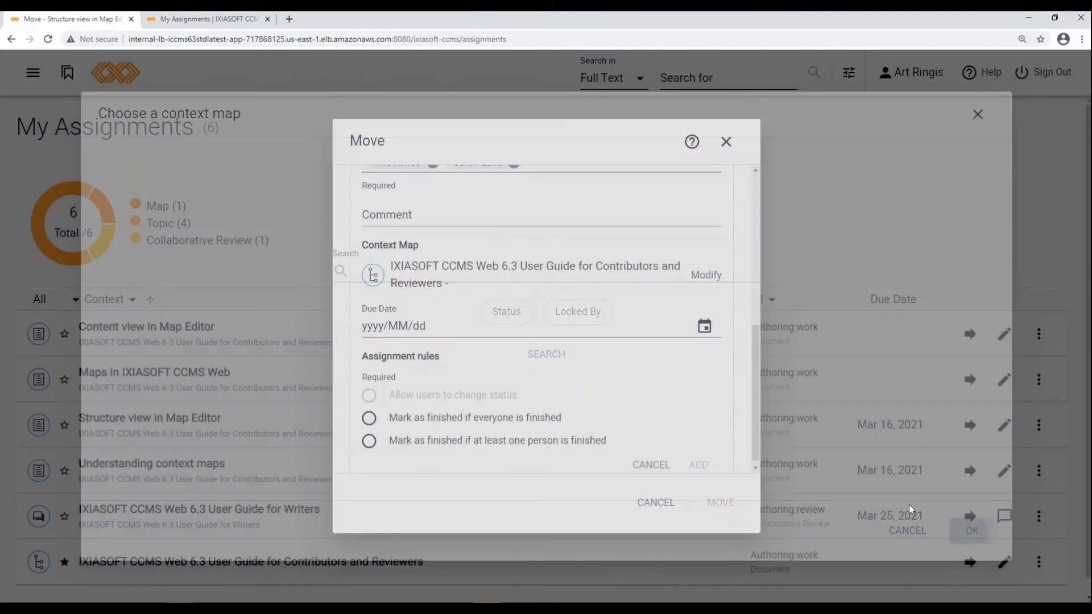
{"action": "left_click", "coordinate": [967, 534]}
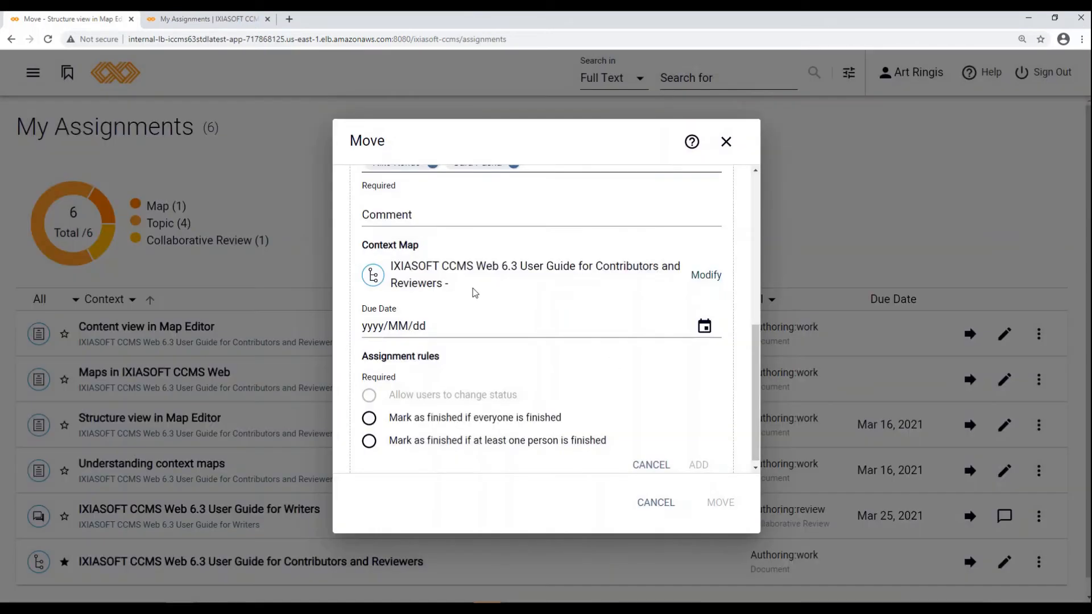
Set the reviewer assignment's due date to 2021/03/25 and check how due dates appear in the second assignments page.
{"action": "scroll", "coordinate": [654, 450], "scroll_direction": "down", "scroll_amount": 1}
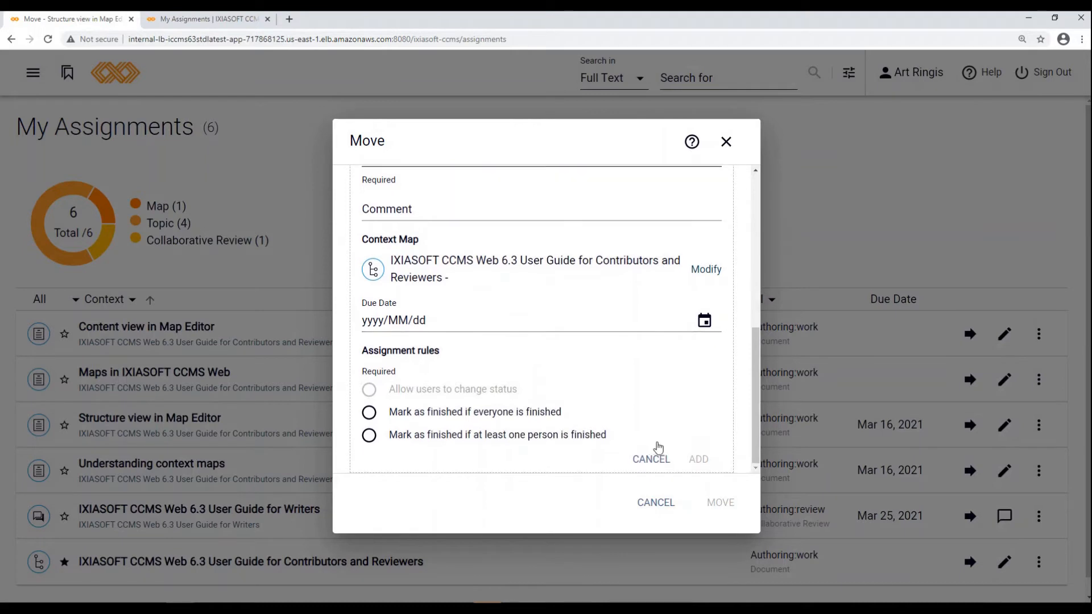
{"action": "left_click", "coordinate": [703, 322]}
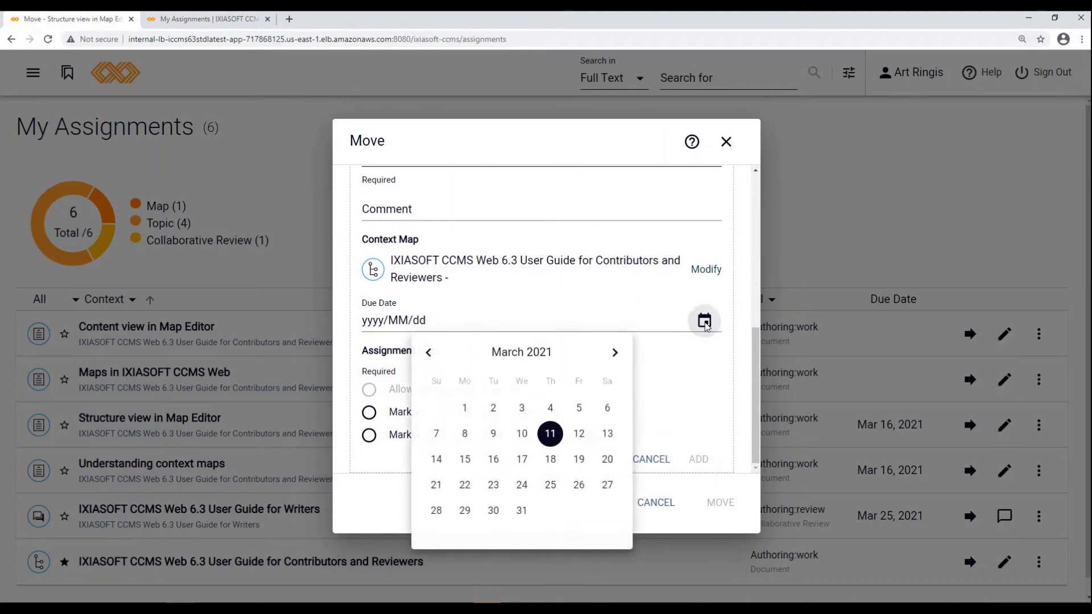
{"action": "left_click", "coordinate": [549, 487]}
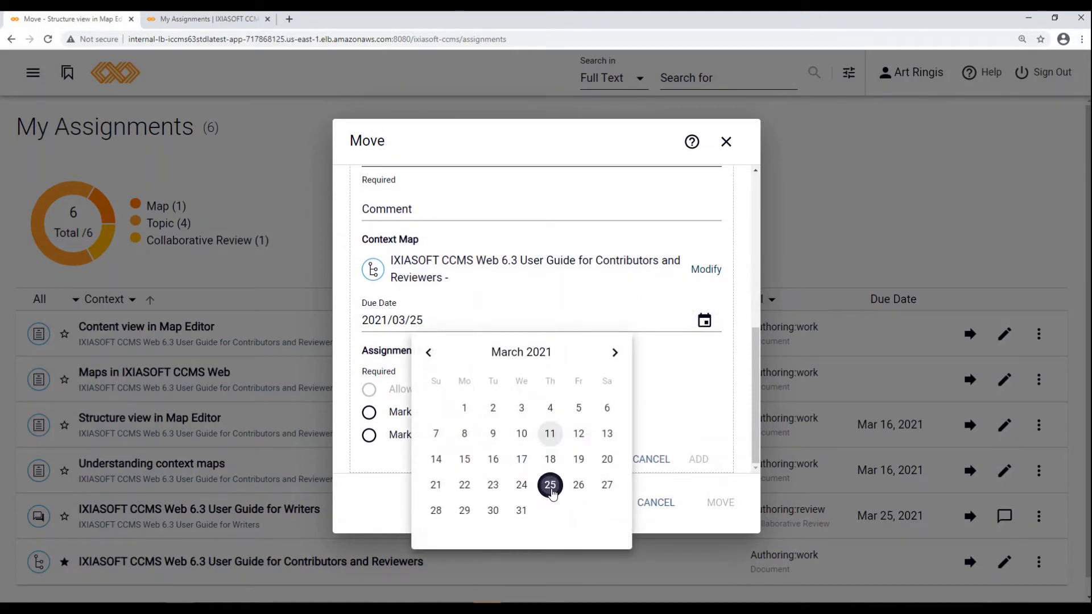
{"action": "left_click", "coordinate": [638, 428]}
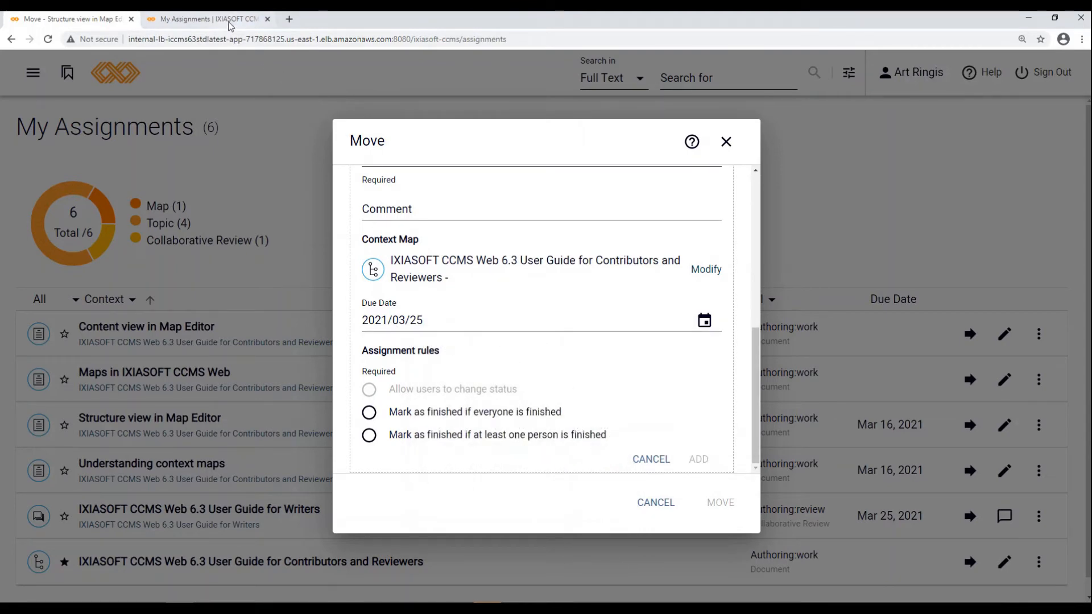
{"action": "left_click", "coordinate": [210, 19]}
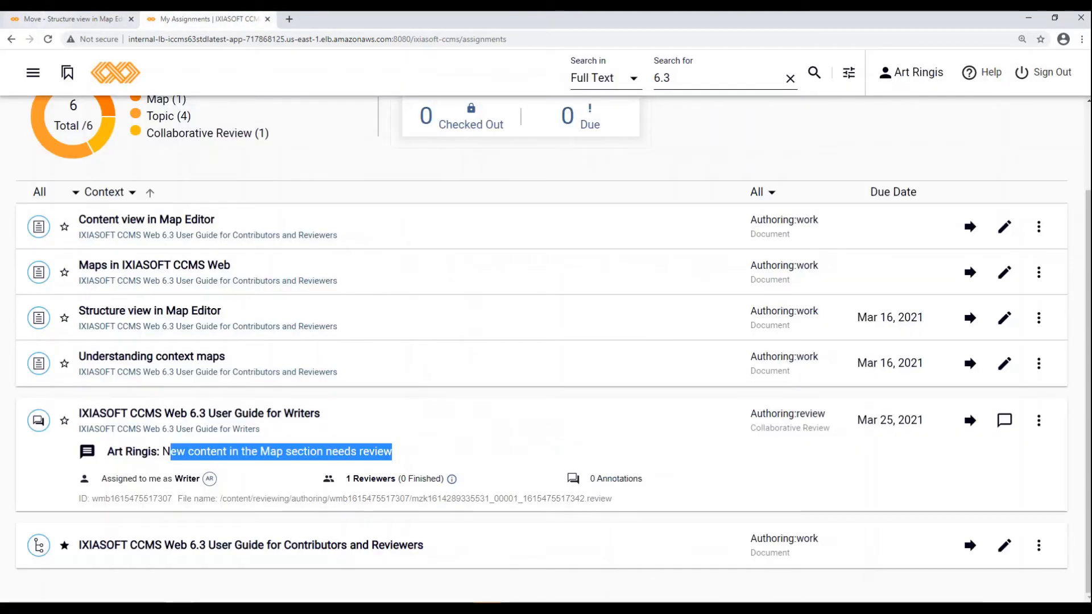
{"action": "left_click", "coordinate": [68, 19]}
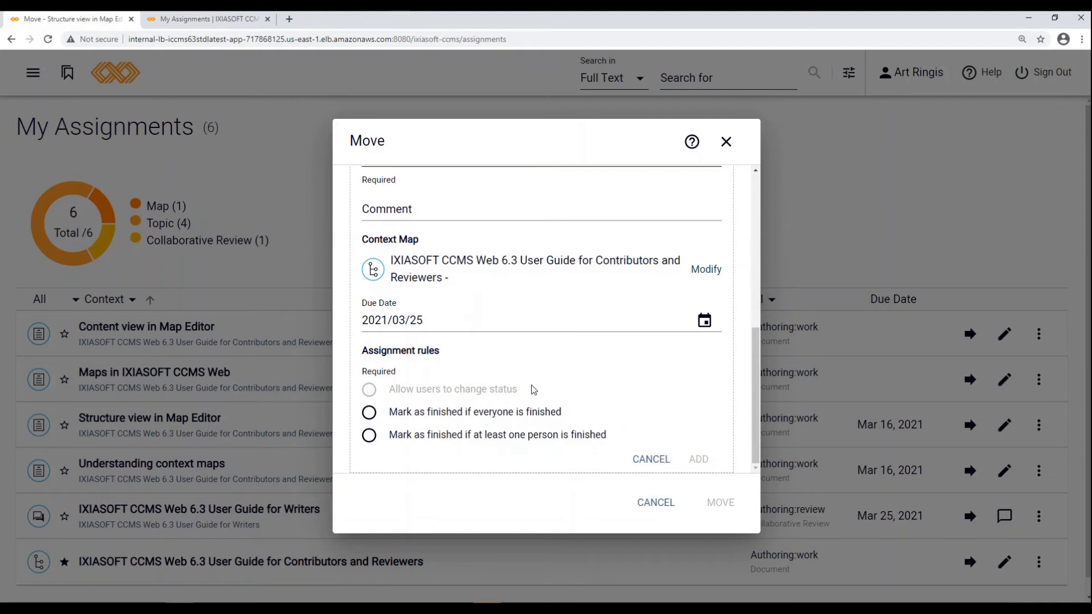
Apply the rule Mark as finished if everyone is finished, add the Reviewer role, and save the topic's assignments.
{"action": "left_click", "coordinate": [423, 418]}
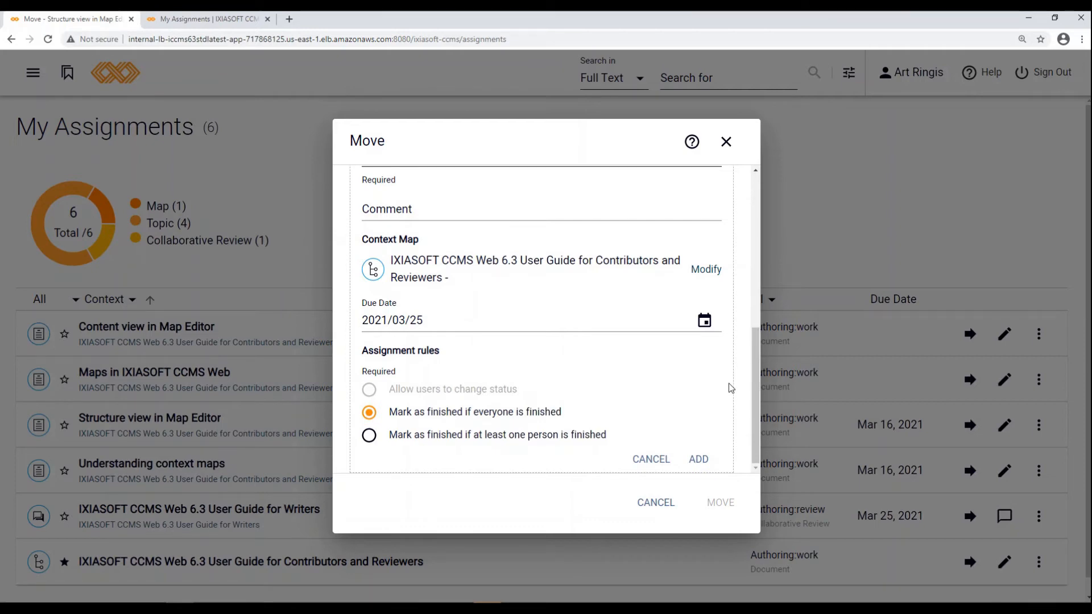
{"action": "left_click", "coordinate": [698, 461]}
{"action": "left_click", "coordinate": [720, 503]}
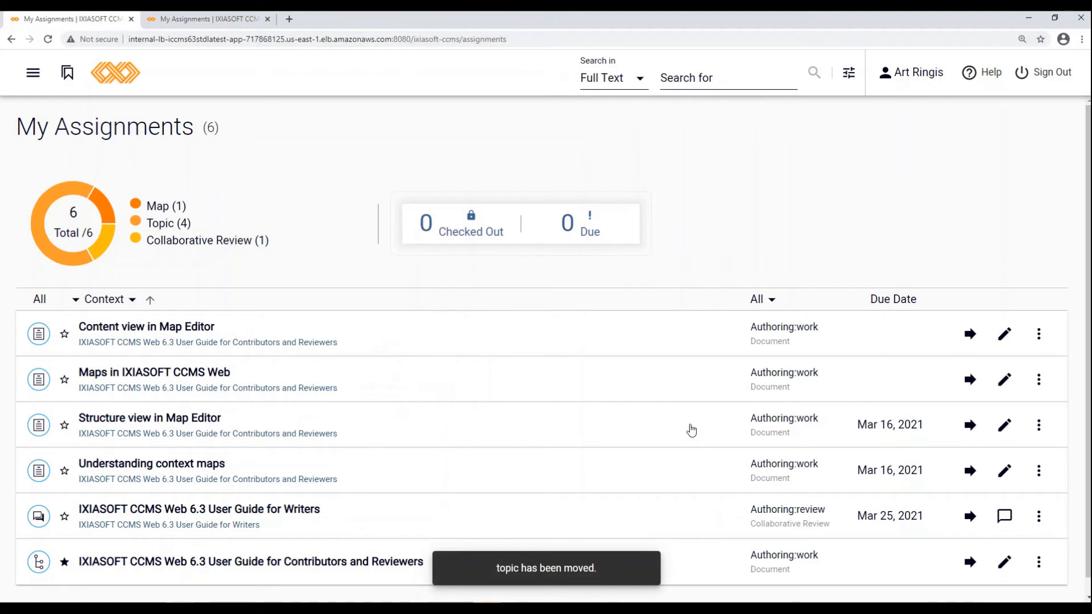
{"action": "left_click", "coordinate": [231, 607]}
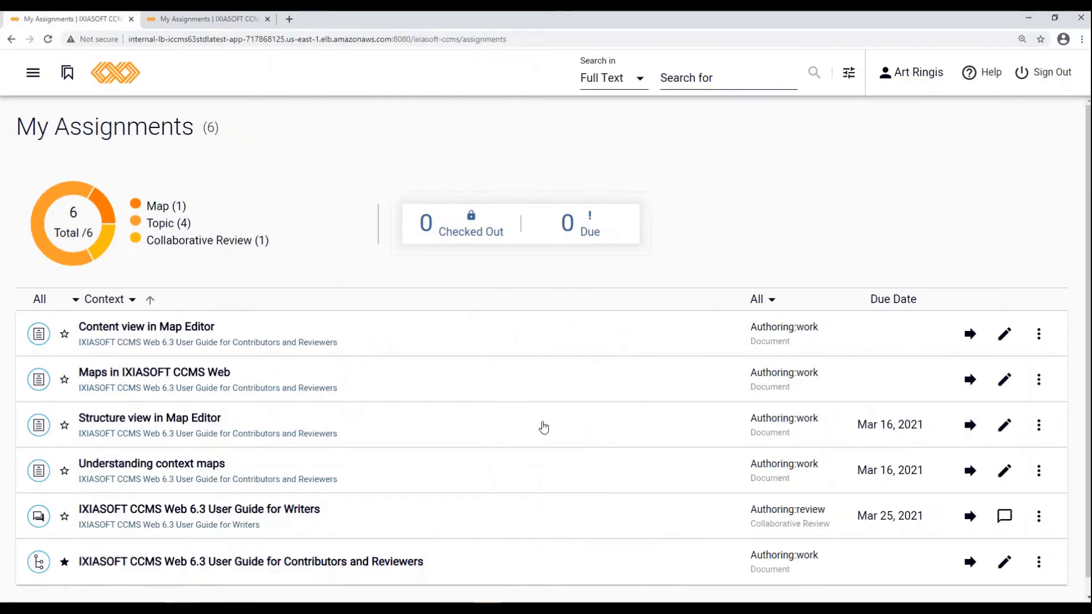
Move the Structure view in Map Editor topic to the Authoring:review status.
{"action": "left_click", "coordinate": [970, 428]}
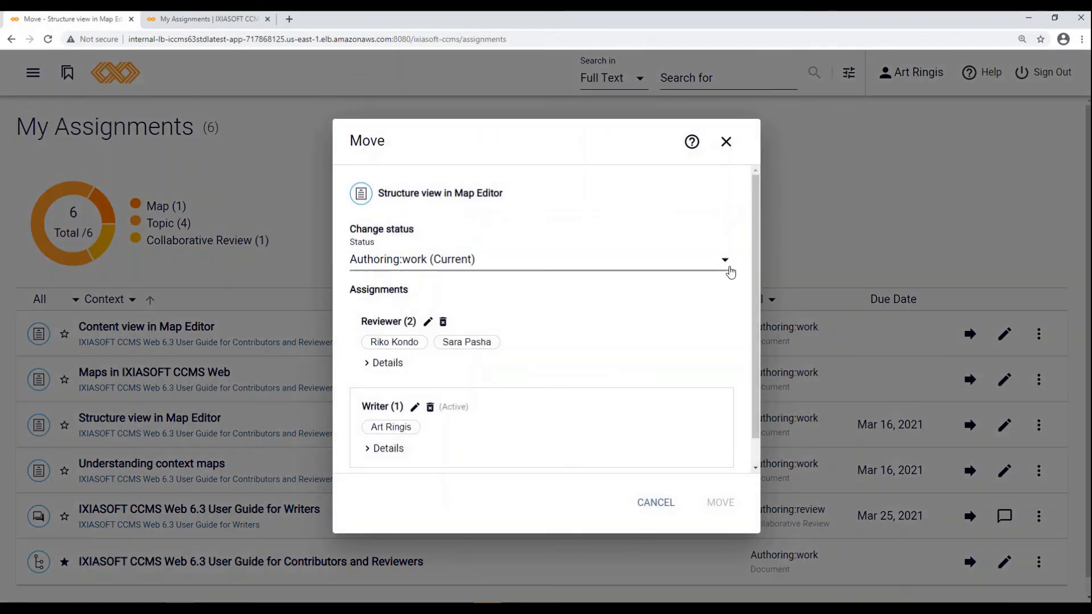
{"action": "left_click", "coordinate": [731, 273]}
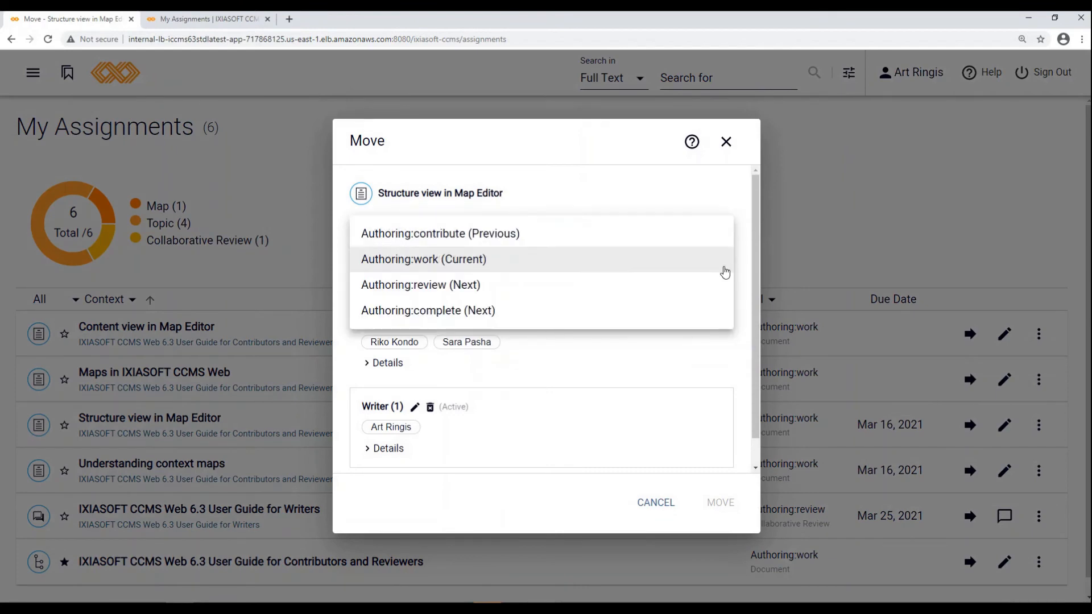
{"action": "left_click", "coordinate": [627, 284]}
{"action": "left_click", "coordinate": [711, 505]}
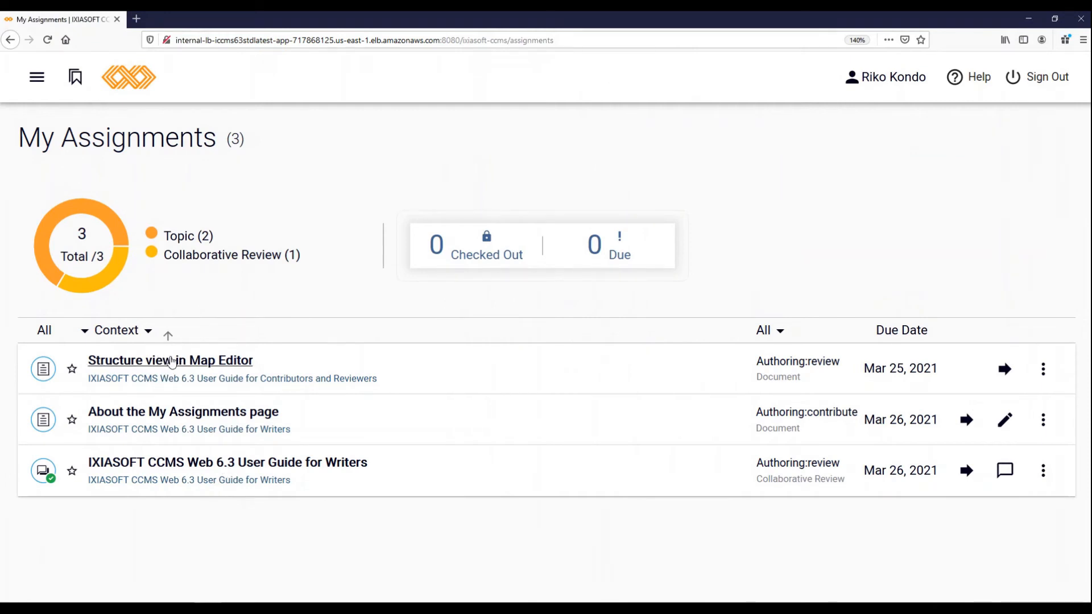
In the reviewer's session, mark the Structure view in Map Editor assignment as Finished.
{"action": "left_click", "coordinate": [1003, 371]}
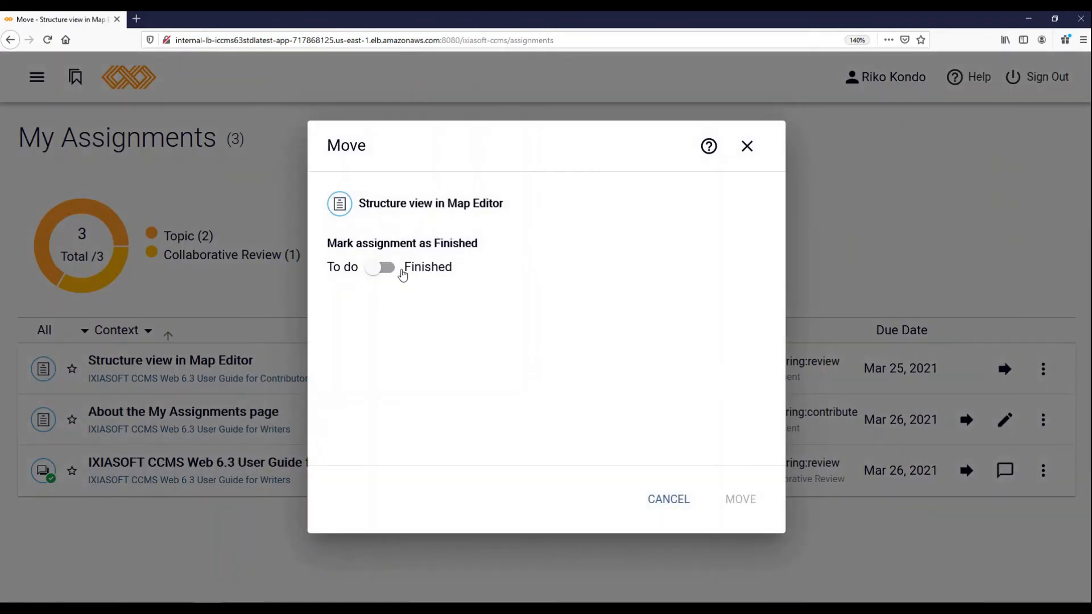
{"action": "left_click", "coordinate": [391, 270]}
{"action": "left_click", "coordinate": [741, 498]}
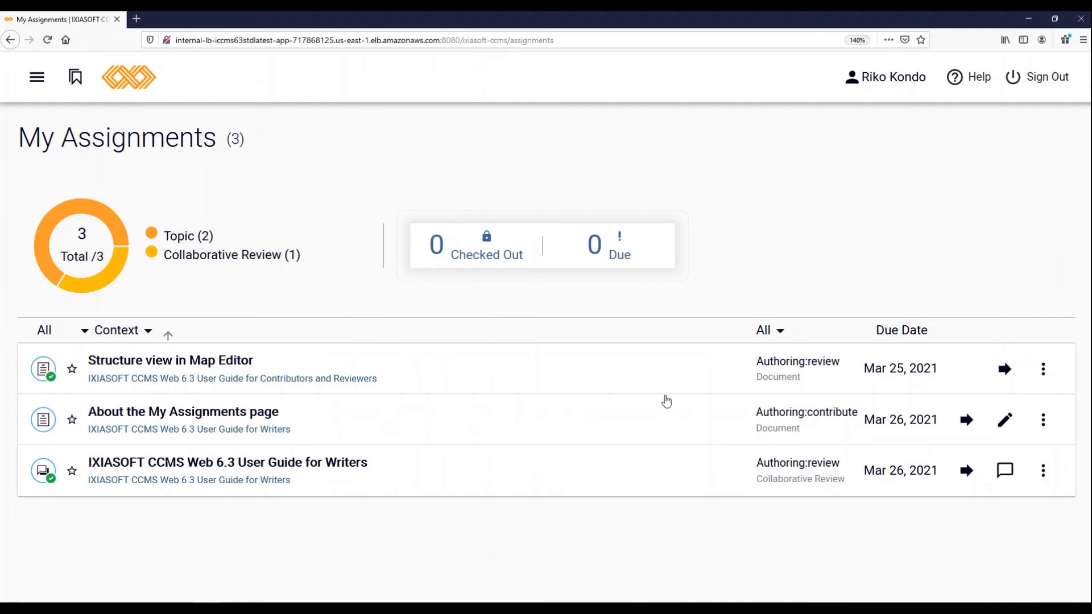
Set the reviewer's Structure view in Map Editor assignment back to To do.
{"action": "left_click", "coordinate": [1005, 369]}
{"action": "left_click", "coordinate": [380, 268]}
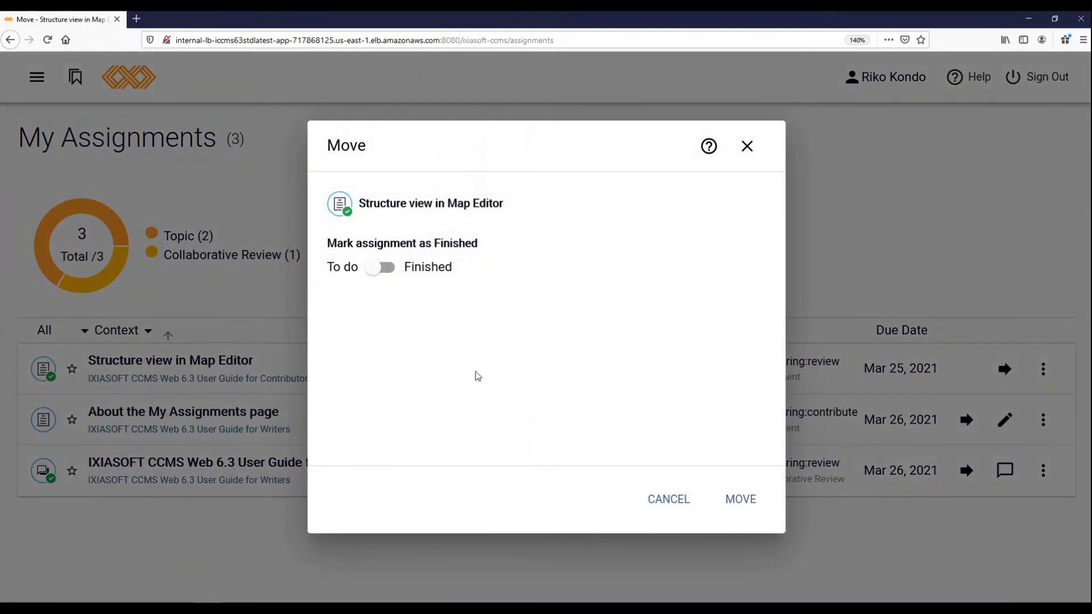
{"action": "left_click", "coordinate": [729, 500]}
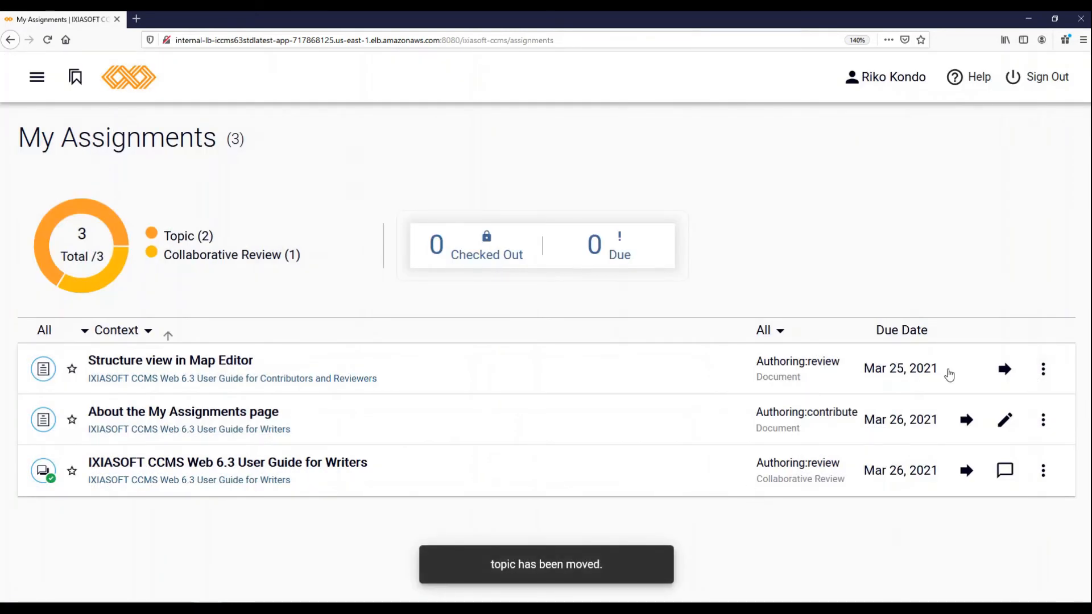
Mark the reviewer's Structure view in Map Editor assignment as Finished, and display the favorites in the writer's session.
{"action": "left_click", "coordinate": [1004, 369]}
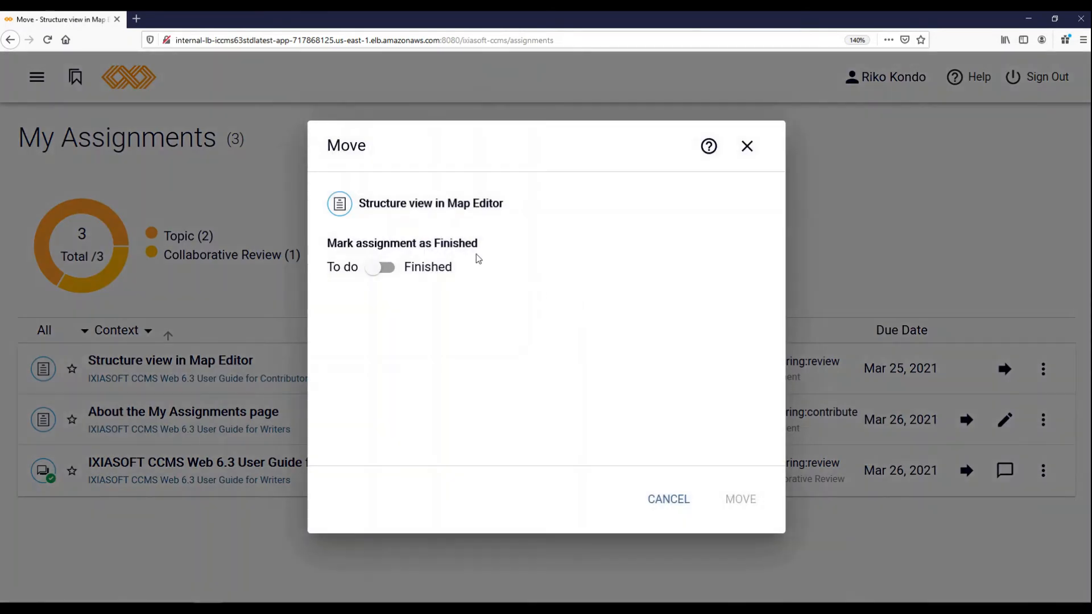
{"action": "left_click", "coordinate": [385, 272]}
{"action": "left_click", "coordinate": [734, 500]}
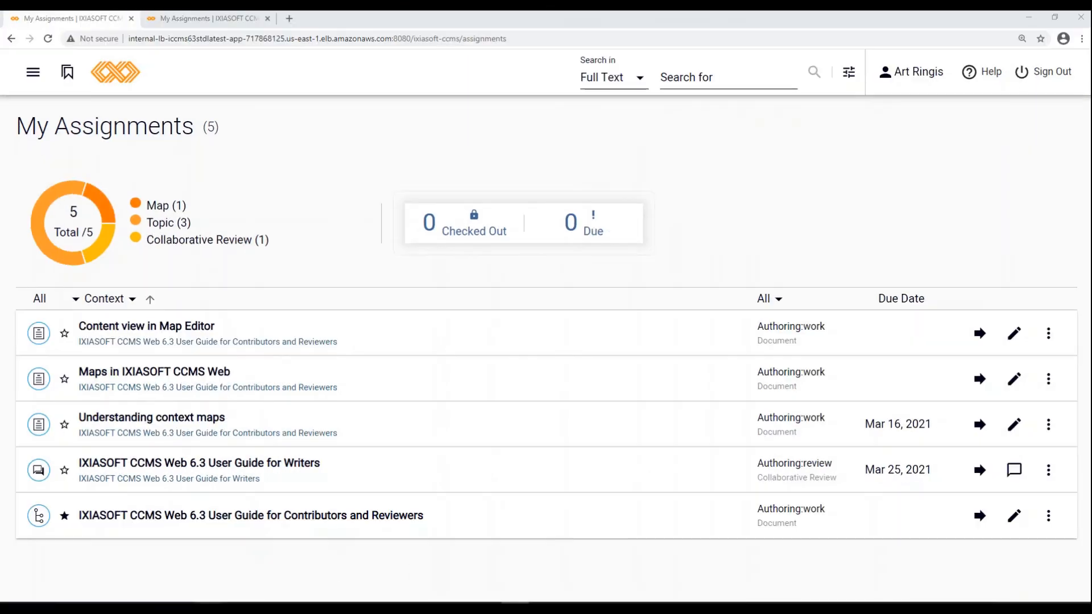
{"action": "left_click", "coordinate": [68, 73]}
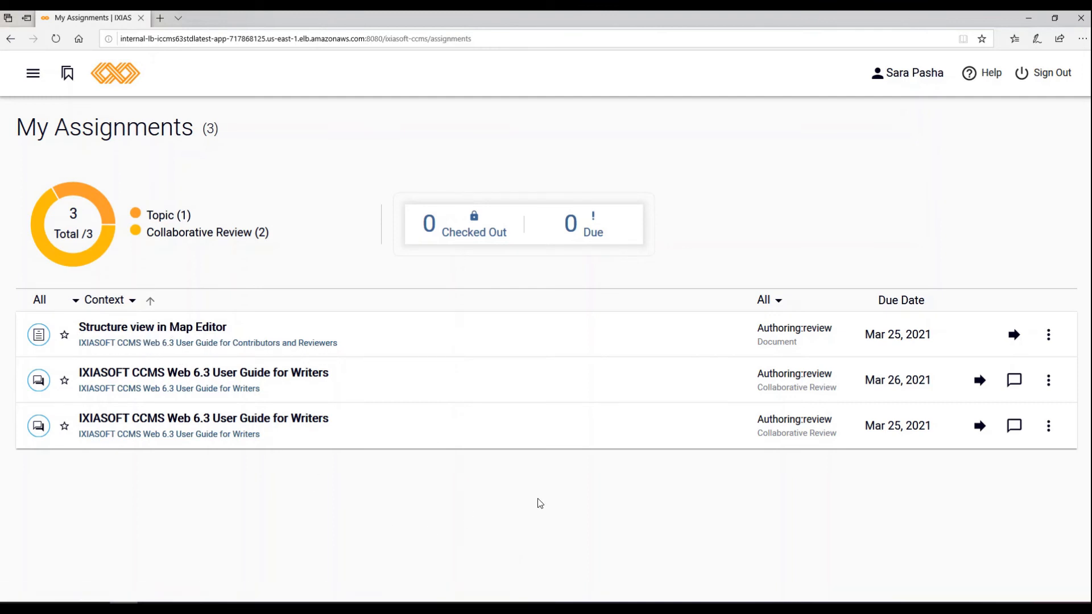
In the second reviewer's session, mark the Structure view in Map Editor assignment as Finished.
{"action": "left_click", "coordinate": [1014, 335]}
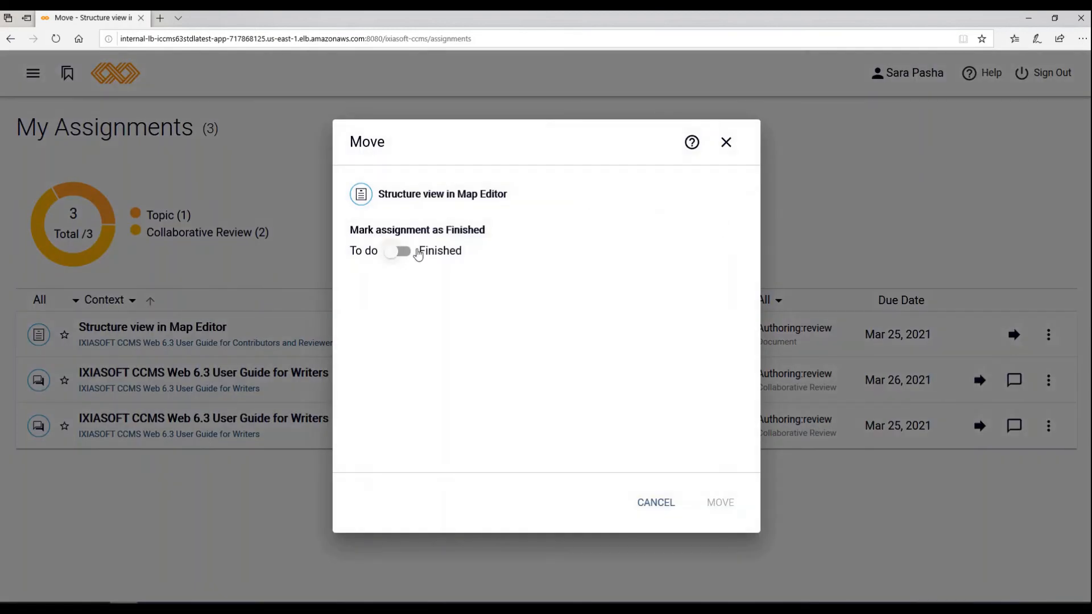
{"action": "left_click", "coordinate": [418, 254]}
{"action": "left_click", "coordinate": [721, 502]}
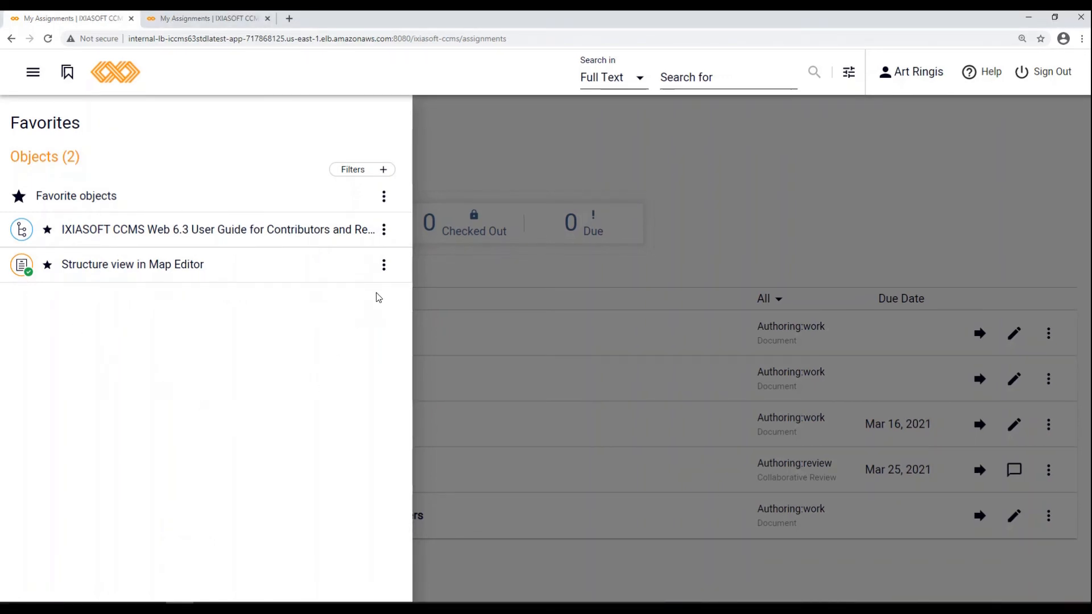
In the writer's session, move the favorite topic Structure view in Map Editor to Authoring:work and close the favorites.
{"action": "left_click", "coordinate": [384, 265]}
{"action": "left_click", "coordinate": [426, 219]}
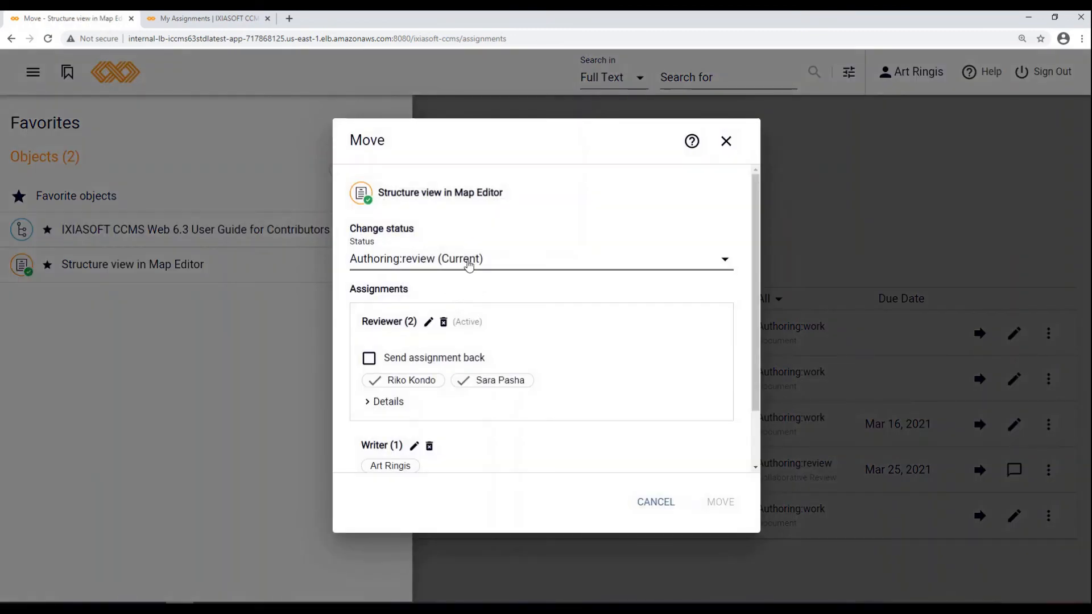
{"action": "left_click", "coordinate": [469, 265]}
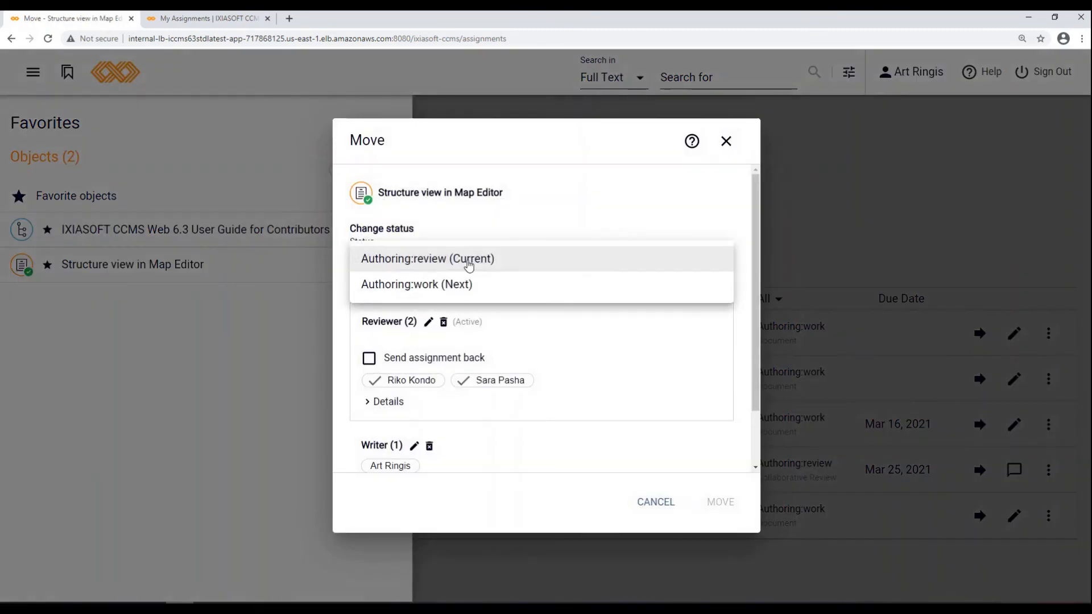
{"action": "left_click", "coordinate": [451, 285]}
{"action": "left_click", "coordinate": [718, 502]}
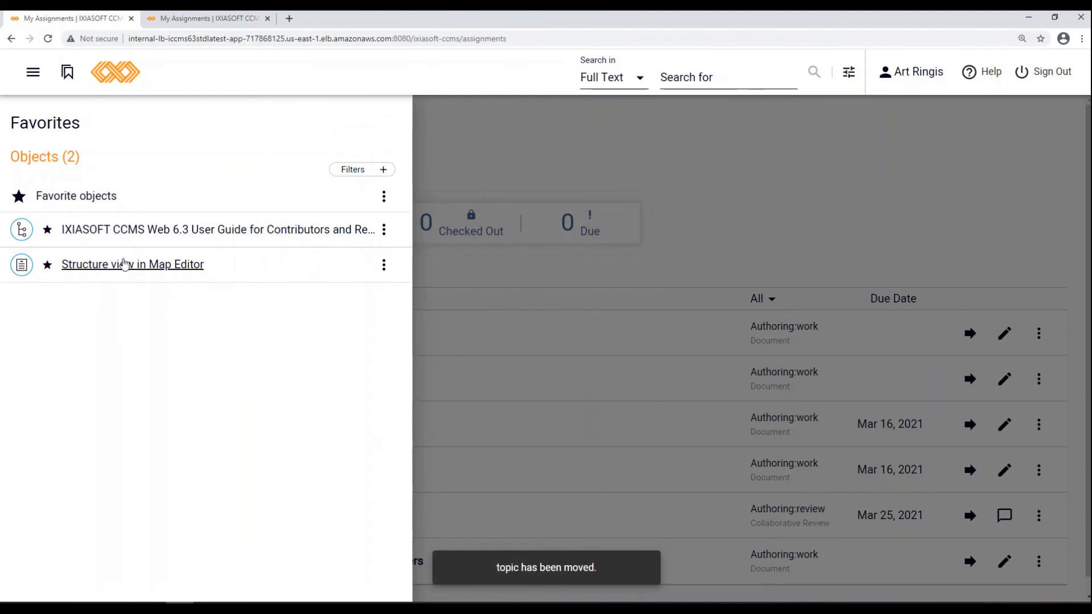
{"action": "left_click", "coordinate": [734, 131]}
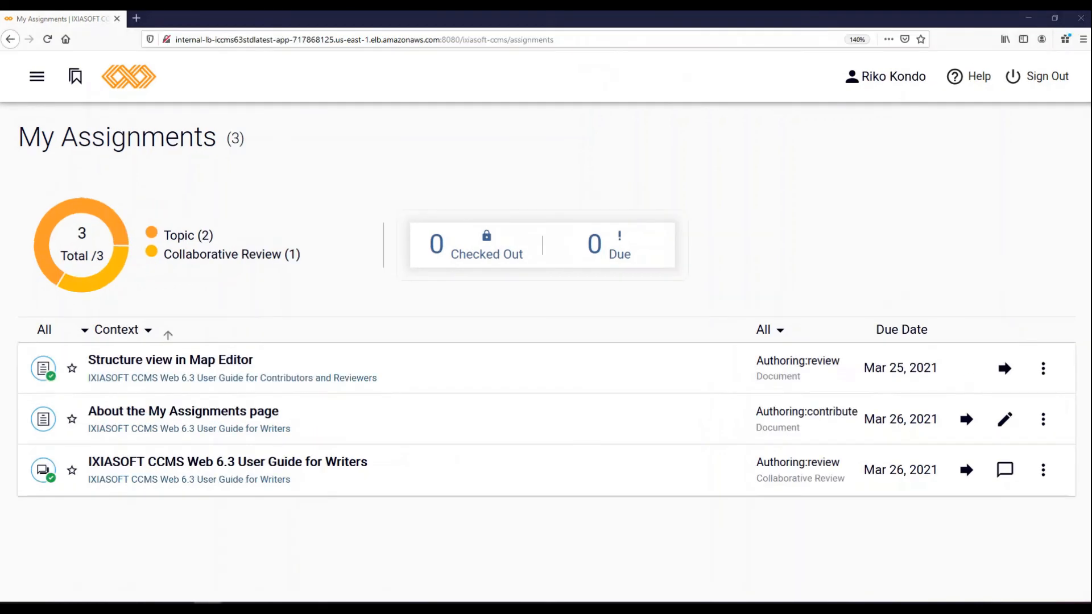
Switch to the first reviewer's session and refresh the My Assignments page to check the current assignments.
{"action": "left_click", "coordinate": [322, 608]}
{"action": "left_click", "coordinate": [47, 39]}
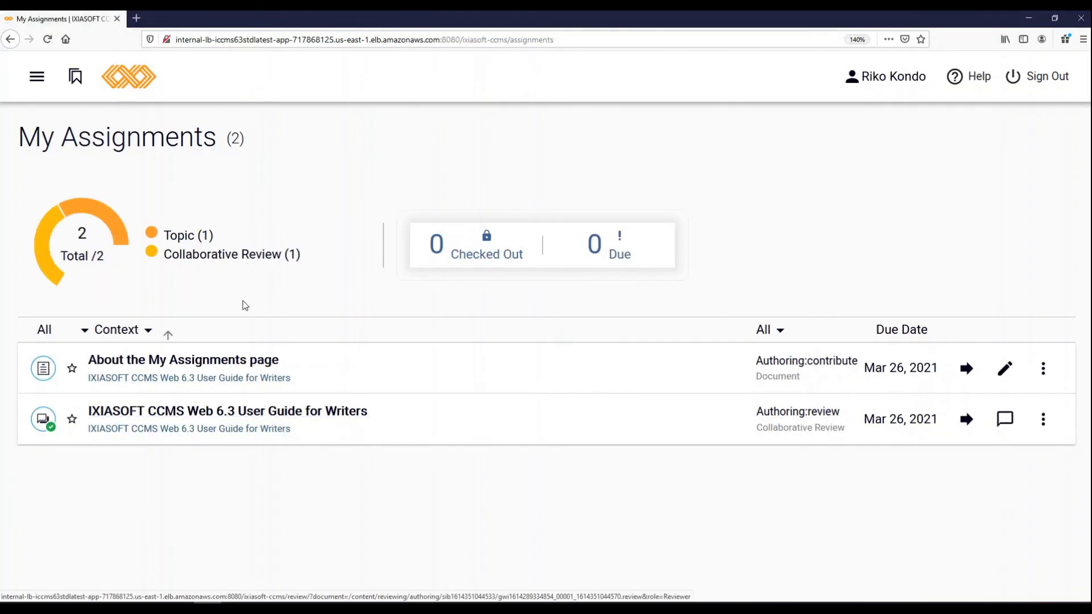